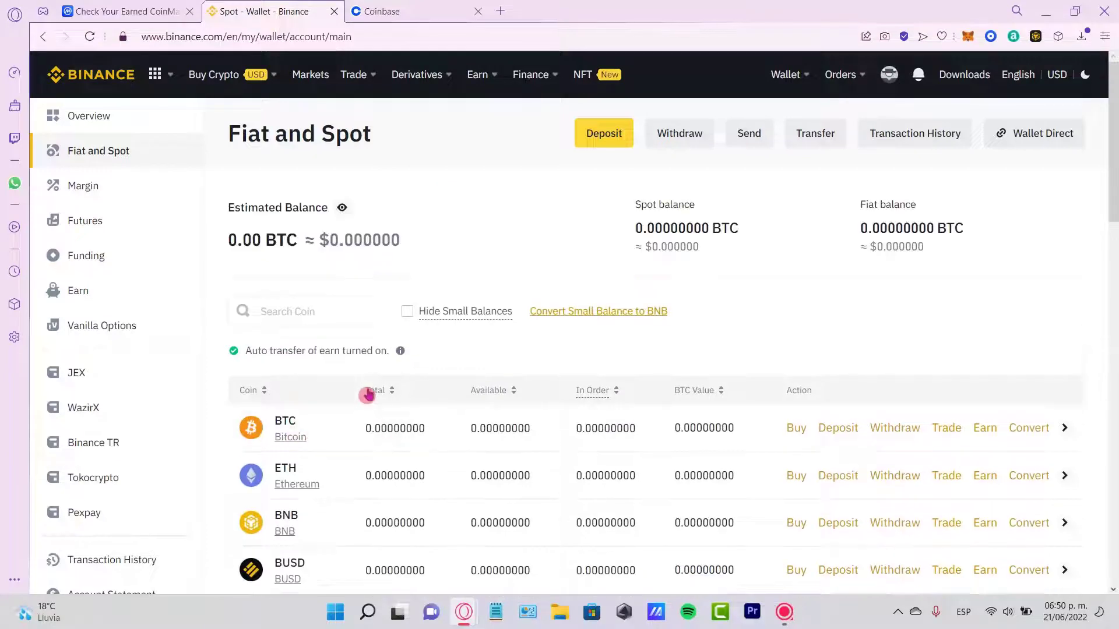
# Step: Switch between the Coinbase and Binance tabs to reach Binance's Fiat and Spot wallet
pyautogui.click(432, 12)
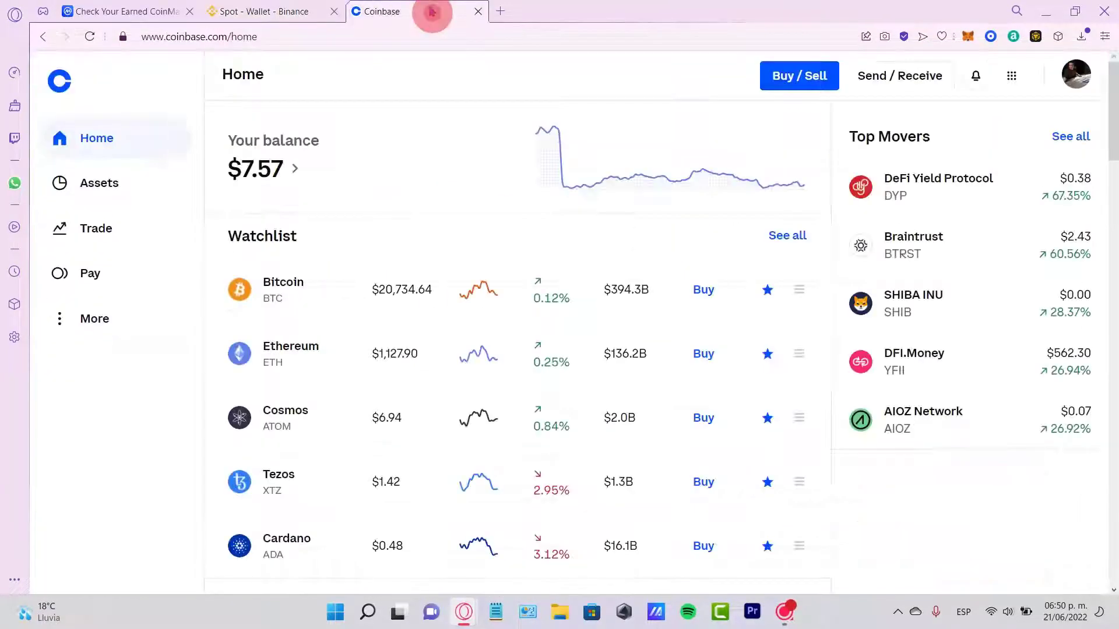
pyautogui.click(313, 9)
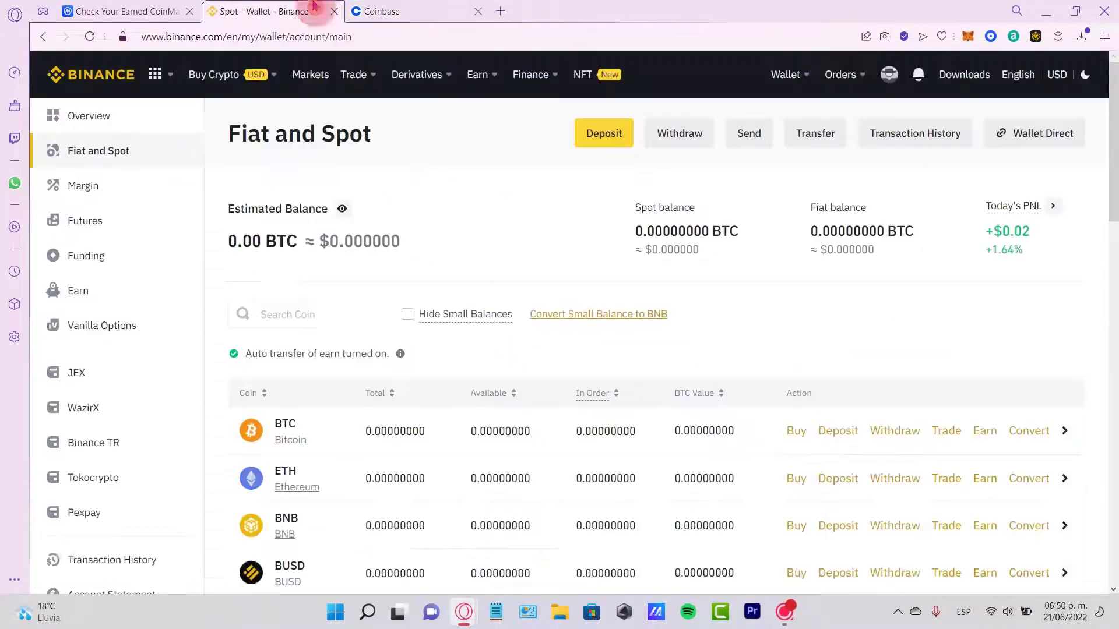
pyautogui.click(367, 11)
pyautogui.click(282, 12)
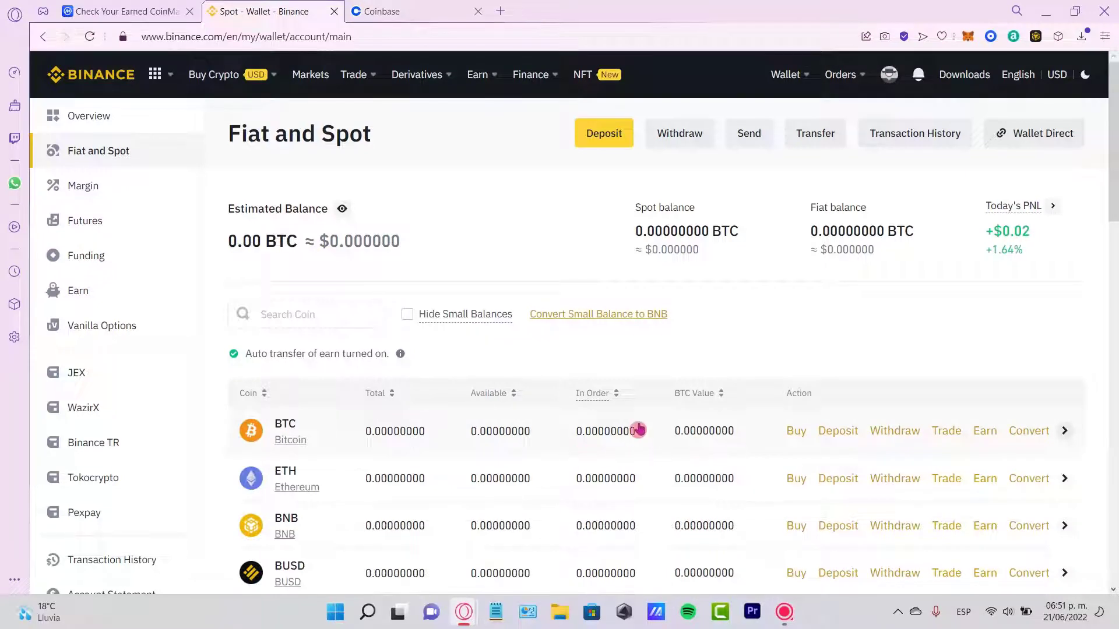
# Step: Open the BTC Withdraw Crypto form and focus its empty Address field
pyautogui.click(896, 434)
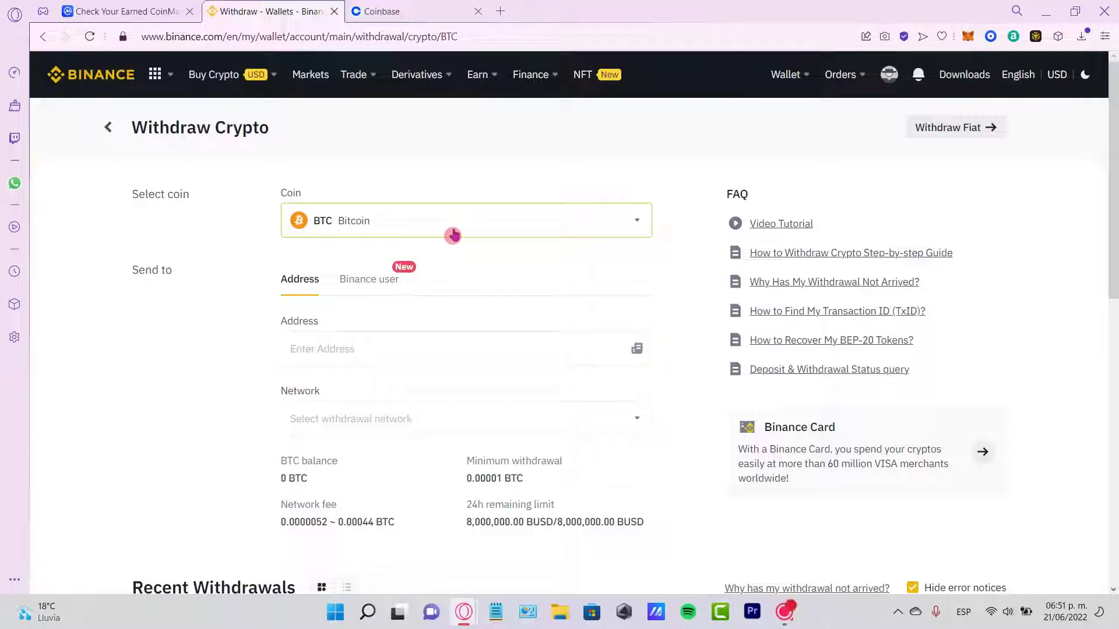
pyautogui.click(282, 191)
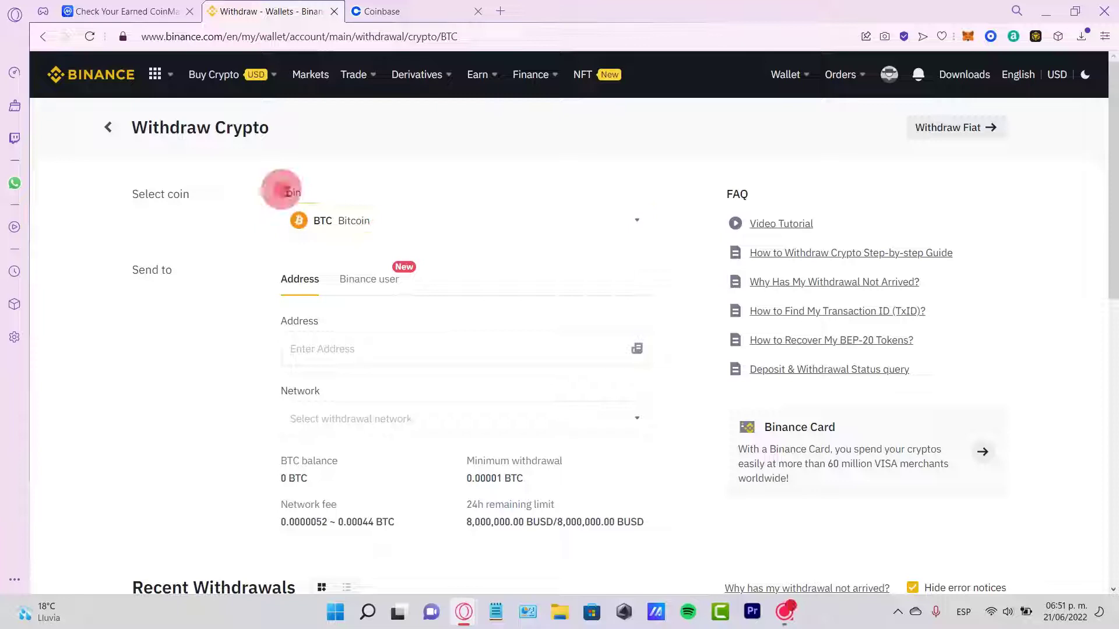
pyautogui.click(379, 349)
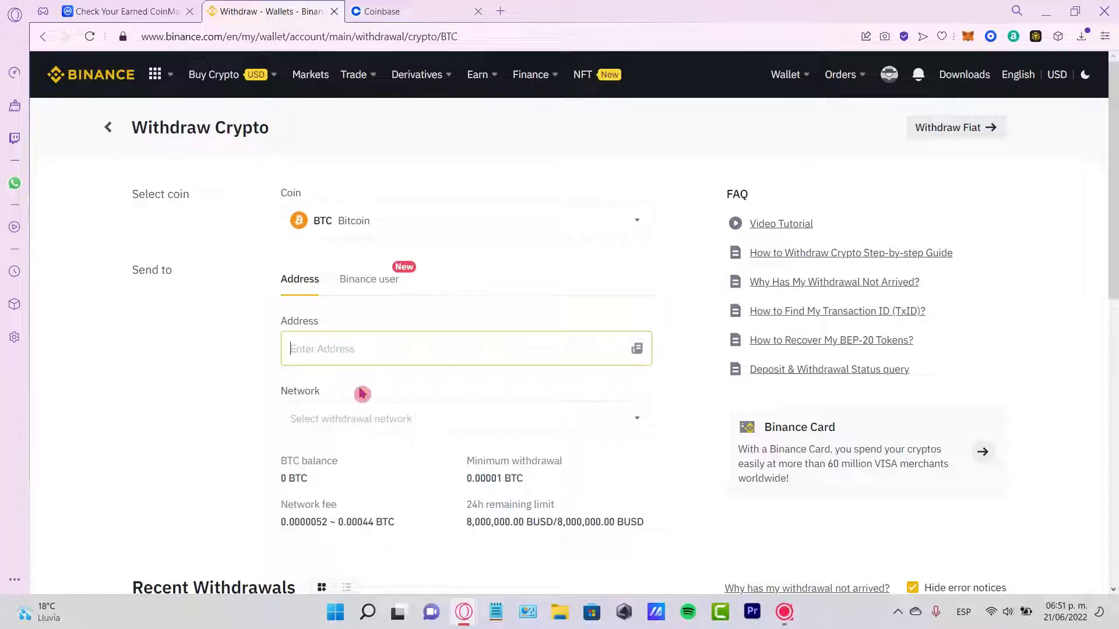
# Step: Copy Coinbase's Bitcoin receive address from the Receive tab with Asset set to Bitcoin
pyautogui.click(411, 11)
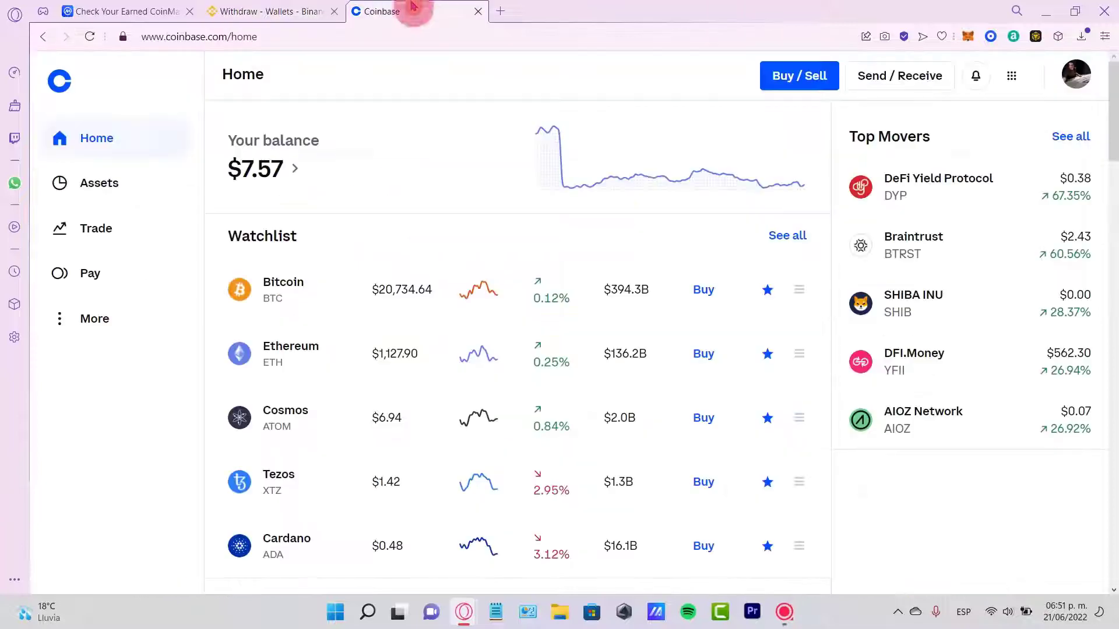
pyautogui.click(909, 83)
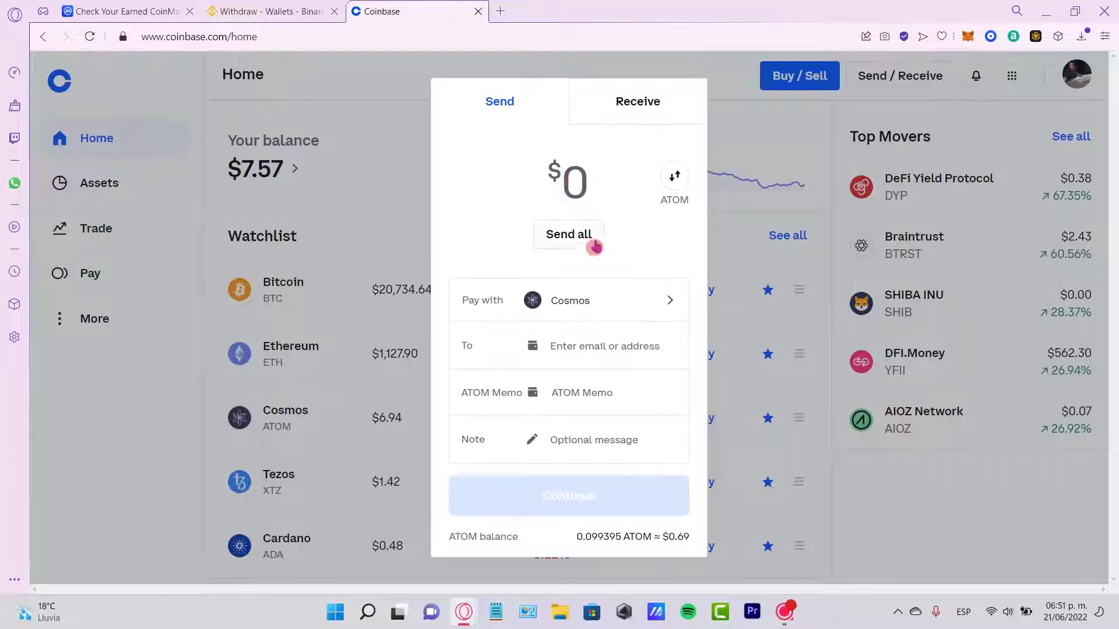
pyautogui.click(656, 107)
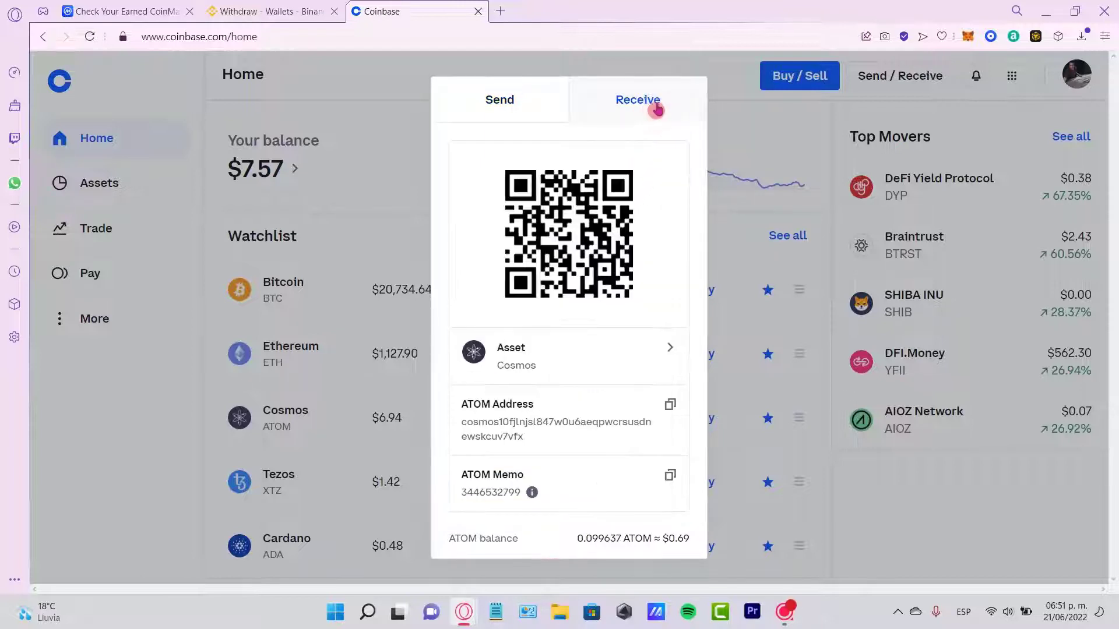
pyautogui.click(588, 352)
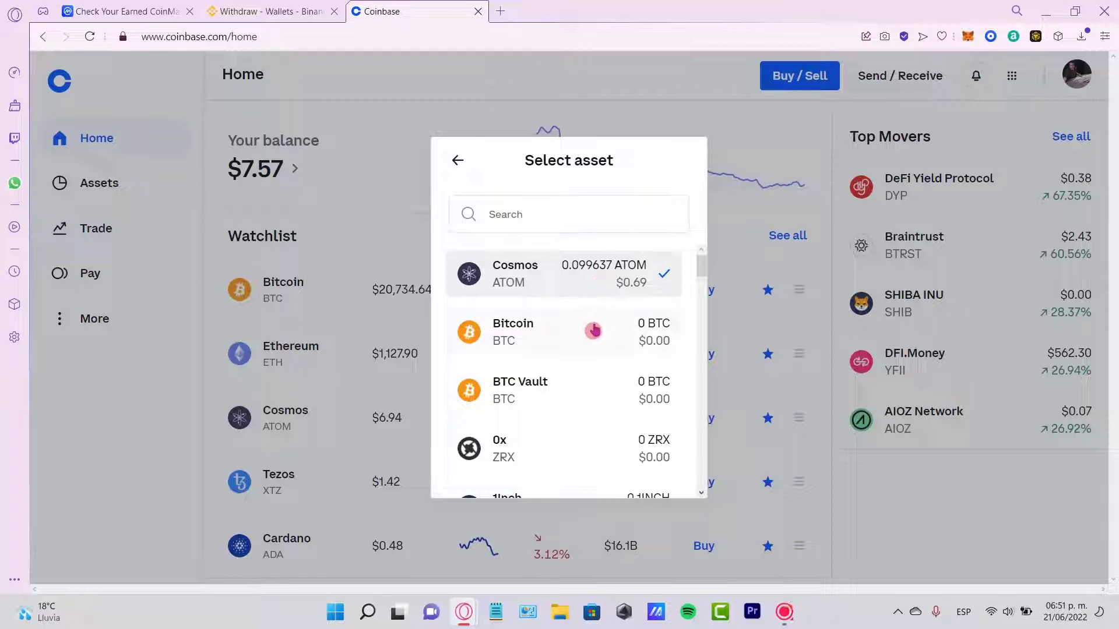
pyautogui.click(527, 343)
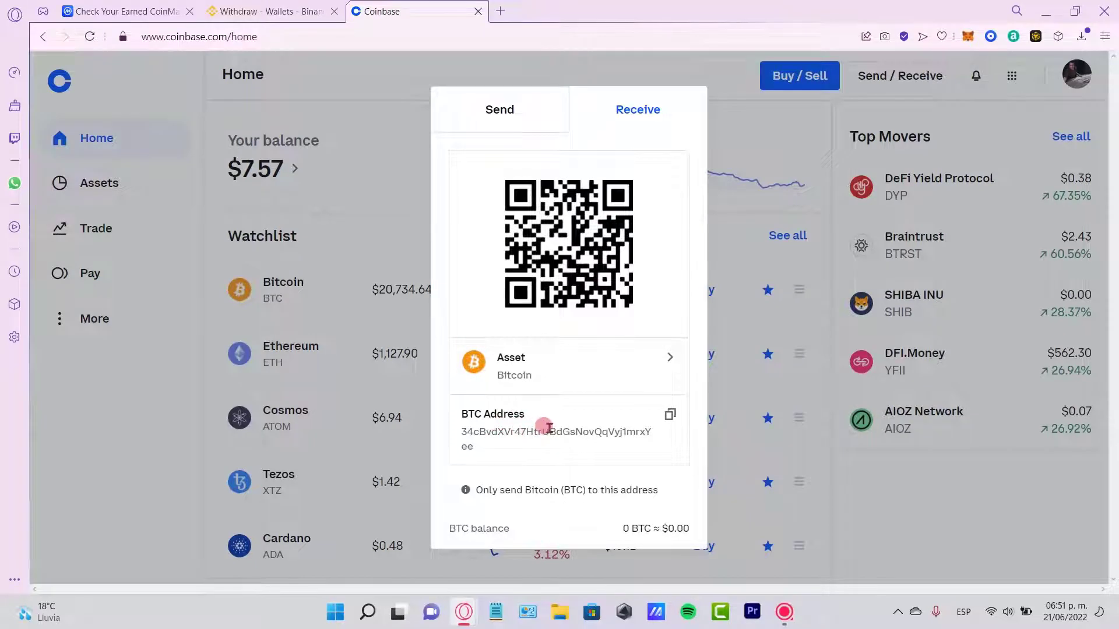
pyautogui.click(670, 418)
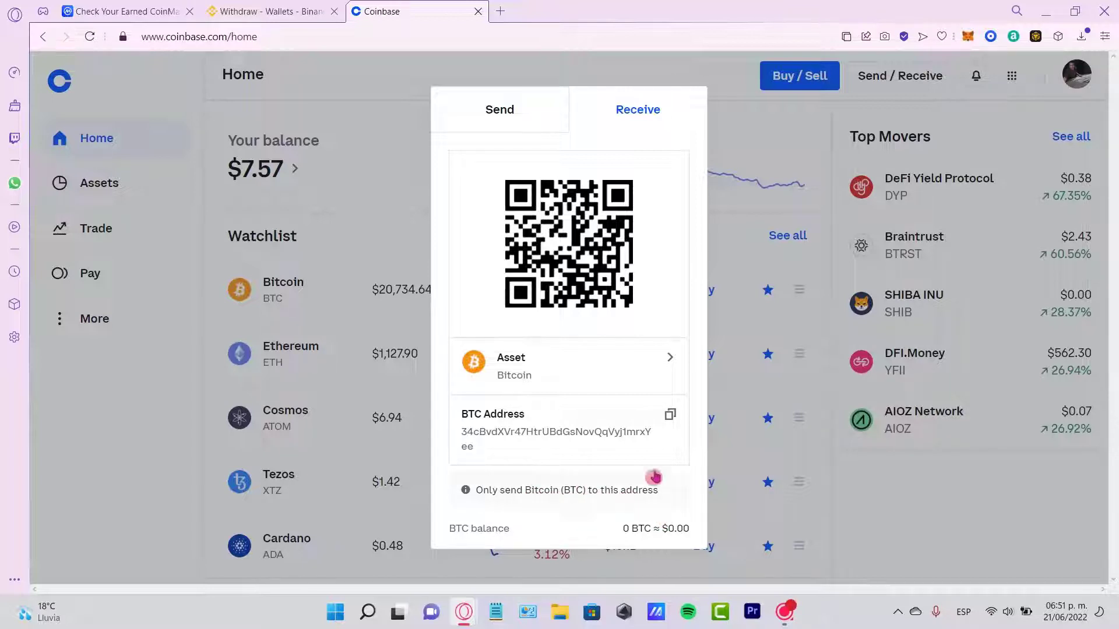
# Step: Paste the Coinbase Bitcoin address, keep the BTC Bitcoin network, and highlight the balance warning
pyautogui.click(279, 12)
pyautogui.click(377, 350)
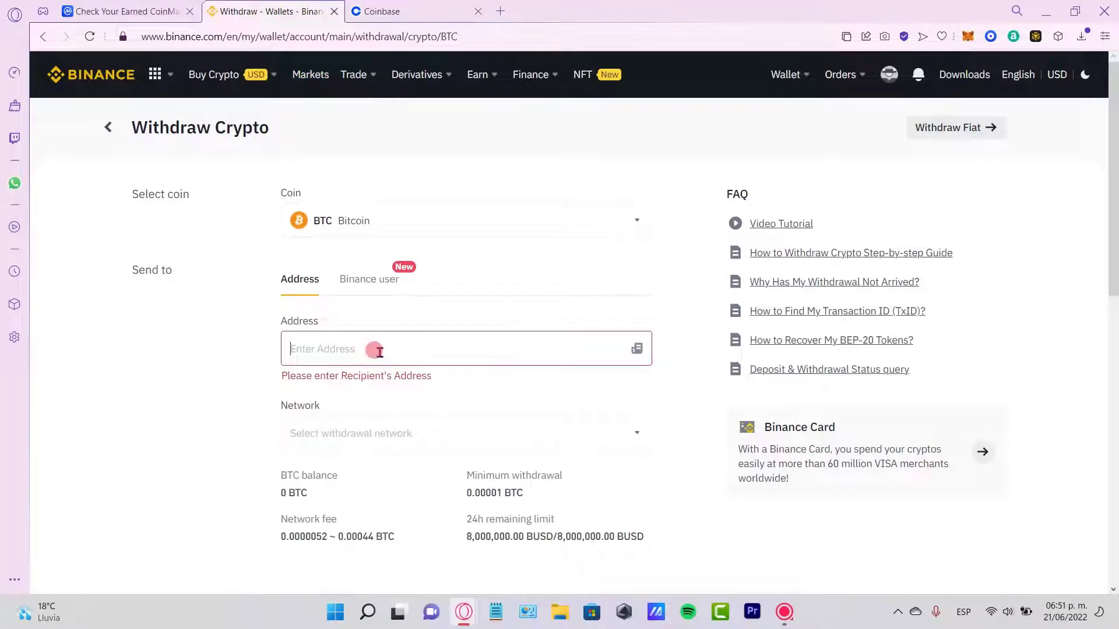
pyautogui.hotkey('ctrl', 'v')
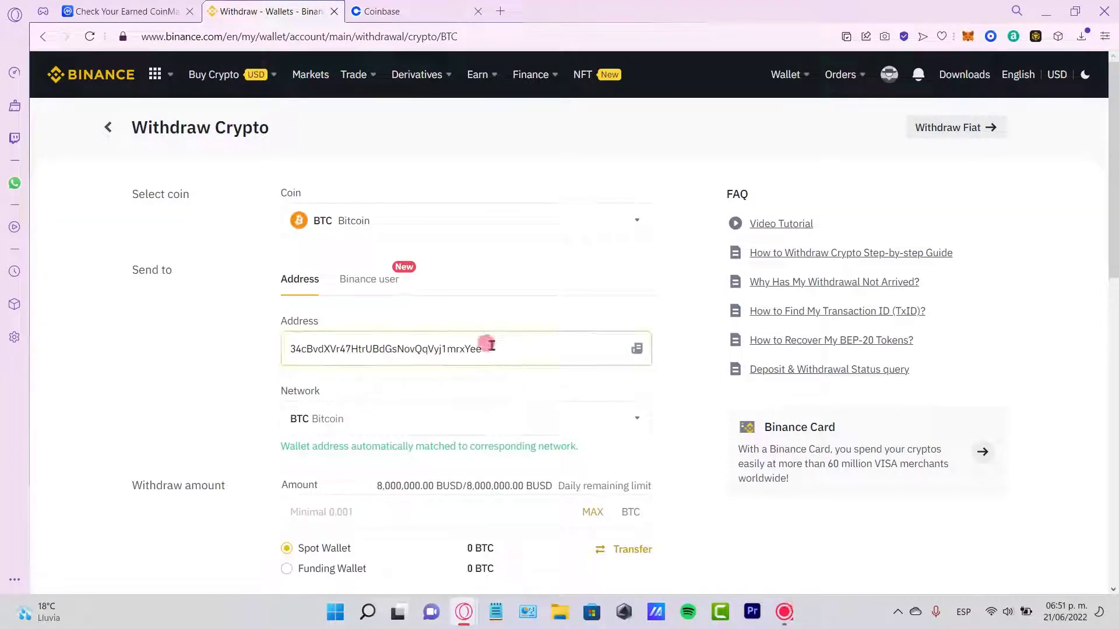
pyautogui.scroll(-3, 355, 393)
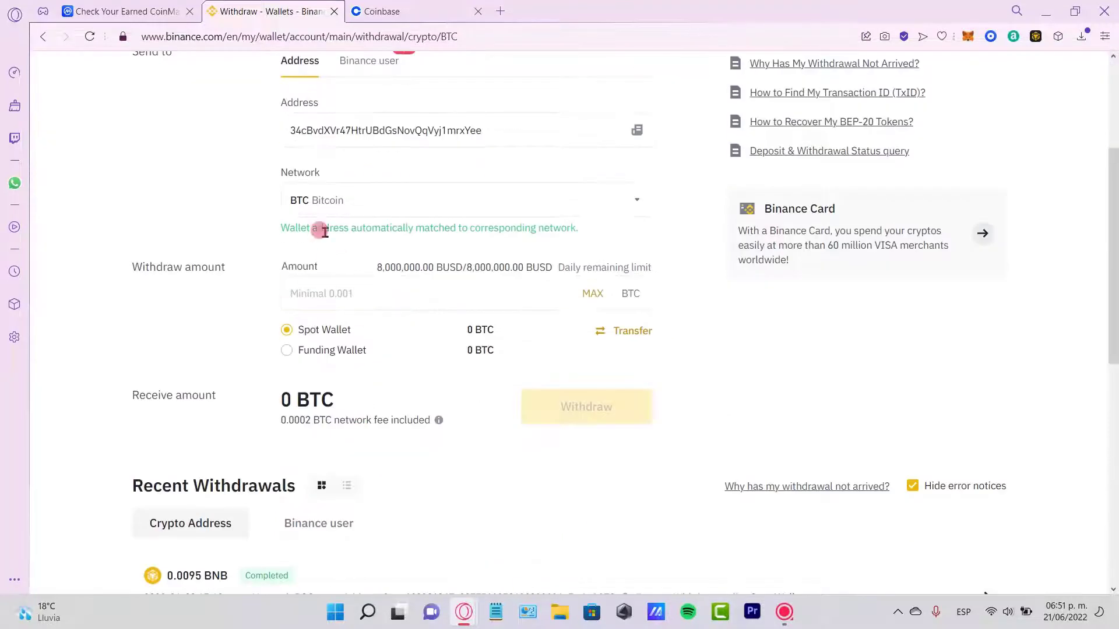
pyautogui.click(319, 201)
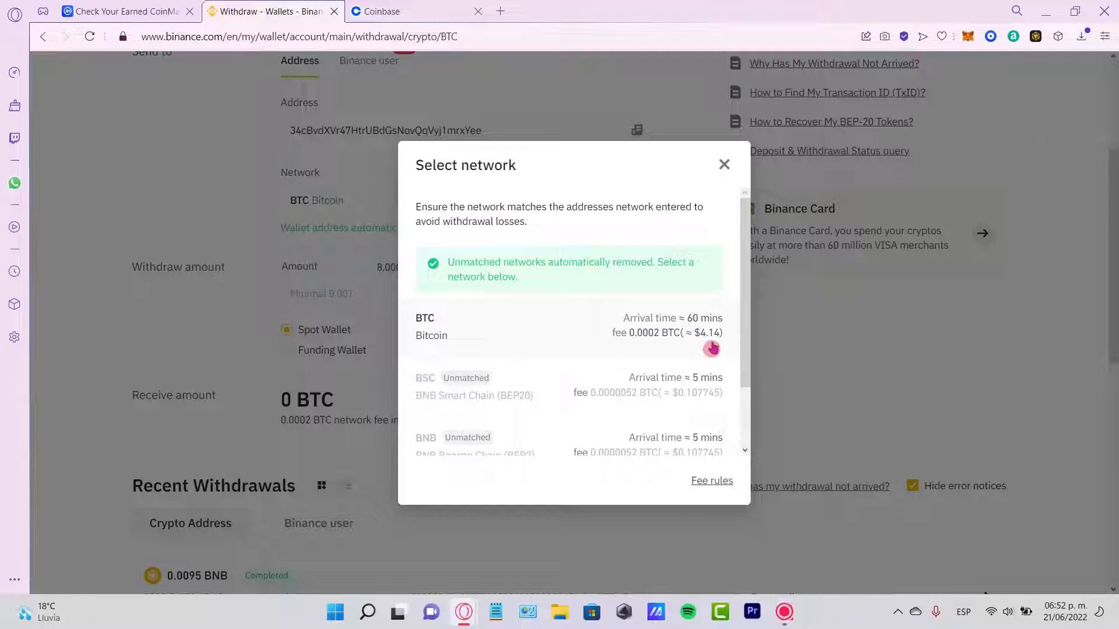
pyautogui.scroll(-1, 708, 345)
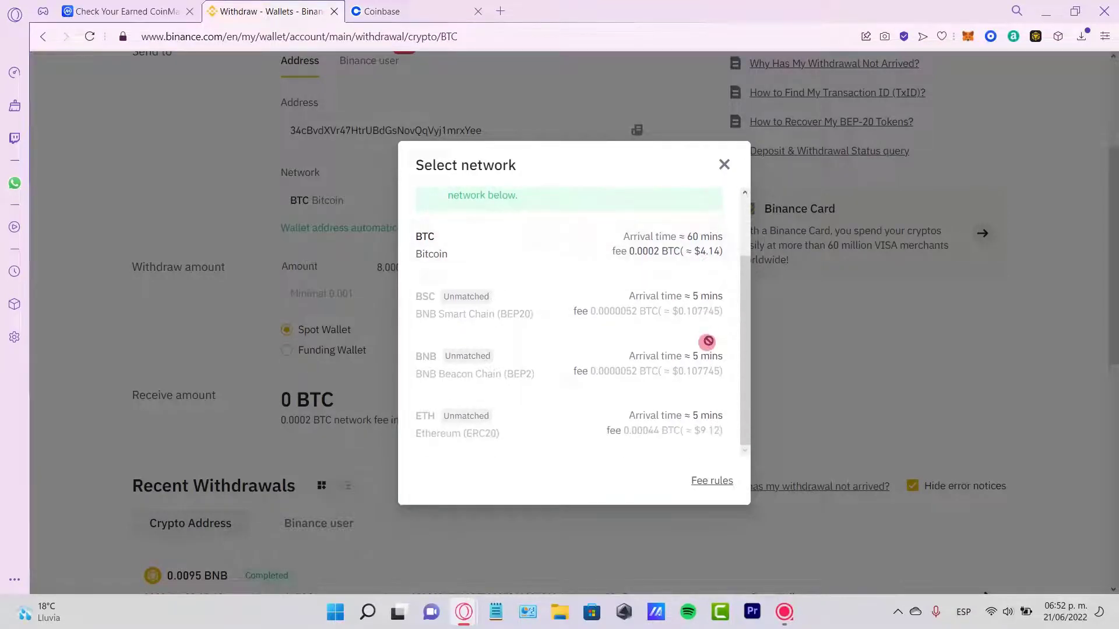
pyautogui.click(725, 165)
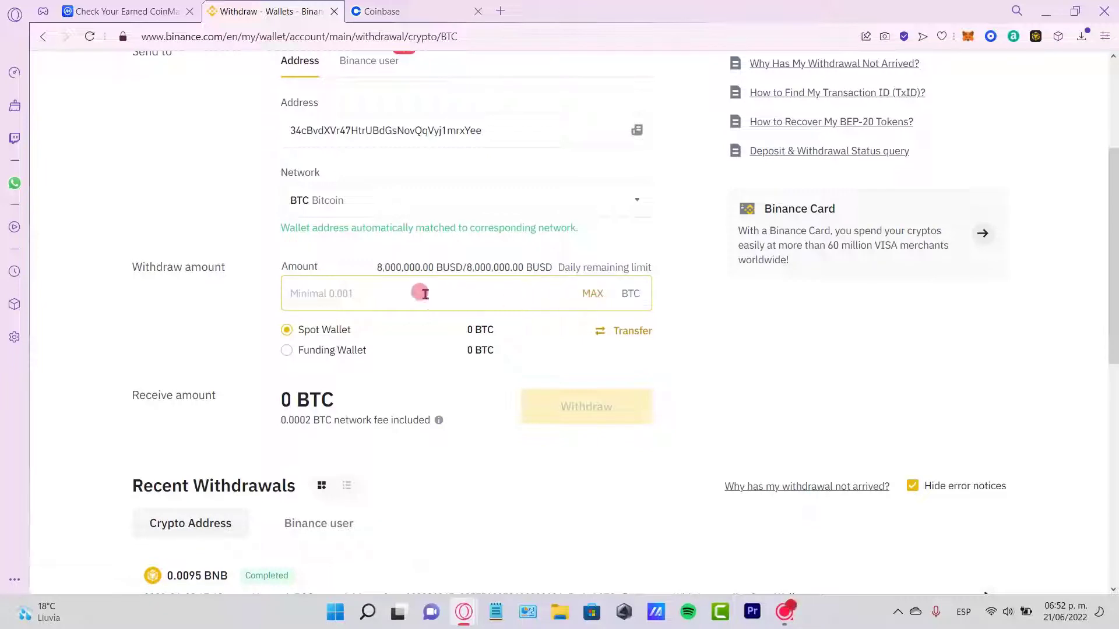
pyautogui.write('0.0')
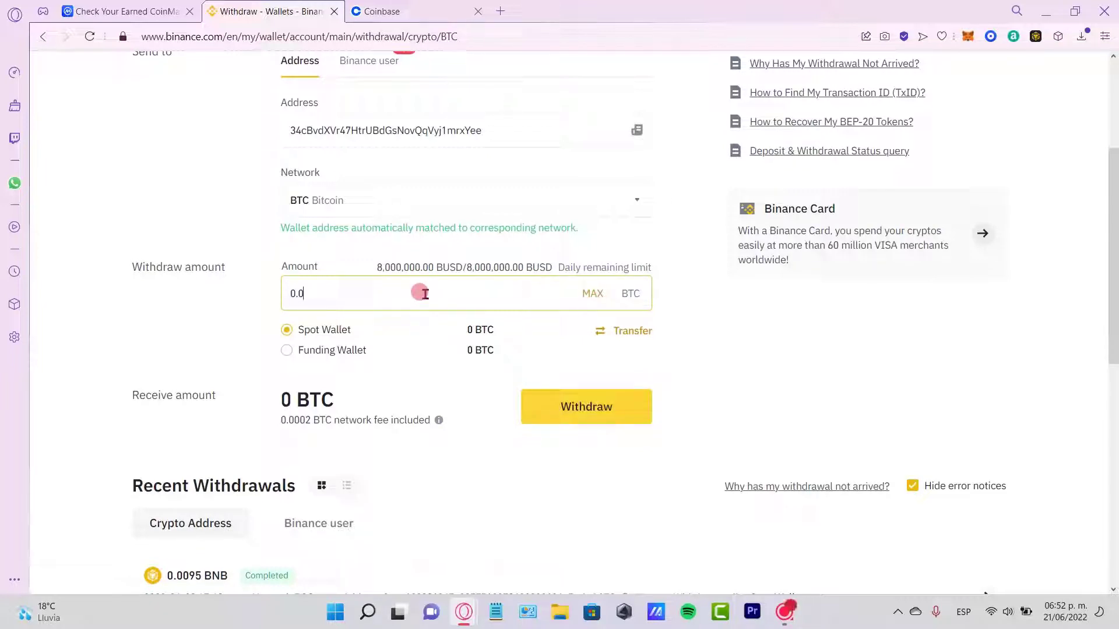
pyautogui.write('01')
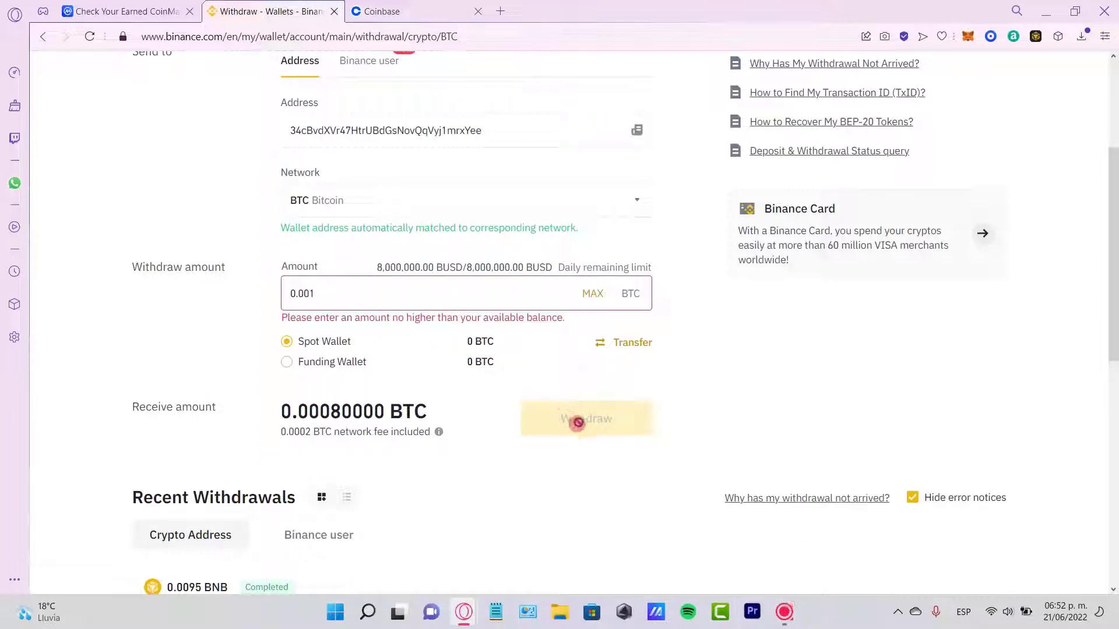
pyautogui.moveTo(348, 320)
pyautogui.mouseDown()
pyautogui.moveTo(527, 335)
pyautogui.moveTo(580, 326)
pyautogui.mouseUp()
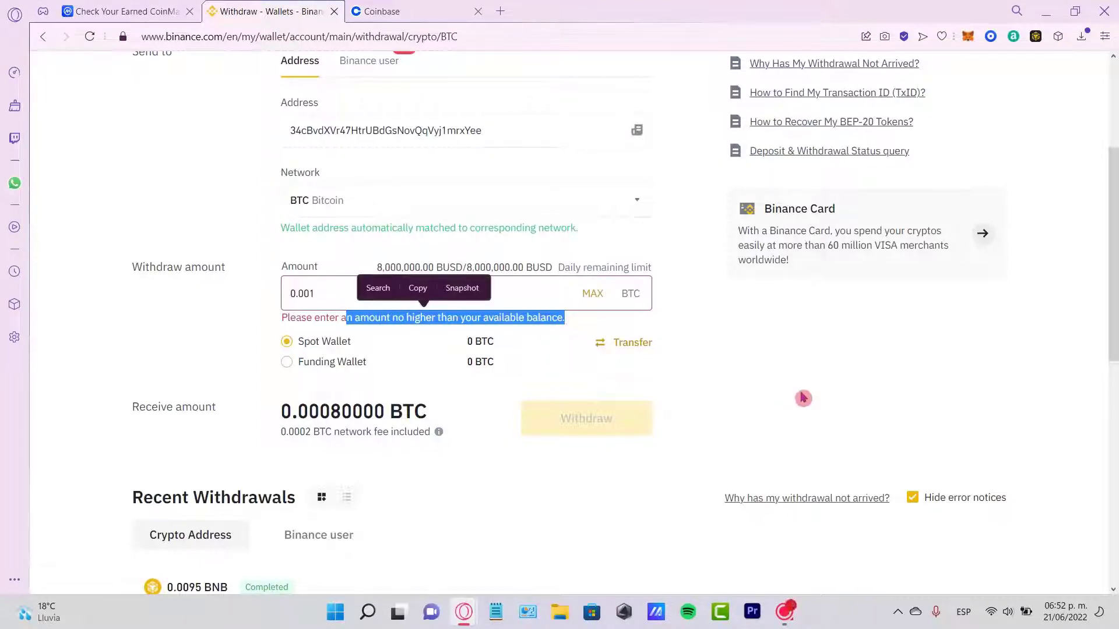
# Step: Highlight the Recent Withdrawals list showing the completed 0.0095 BNB withdrawal over BSC
pyautogui.click(570, 395)
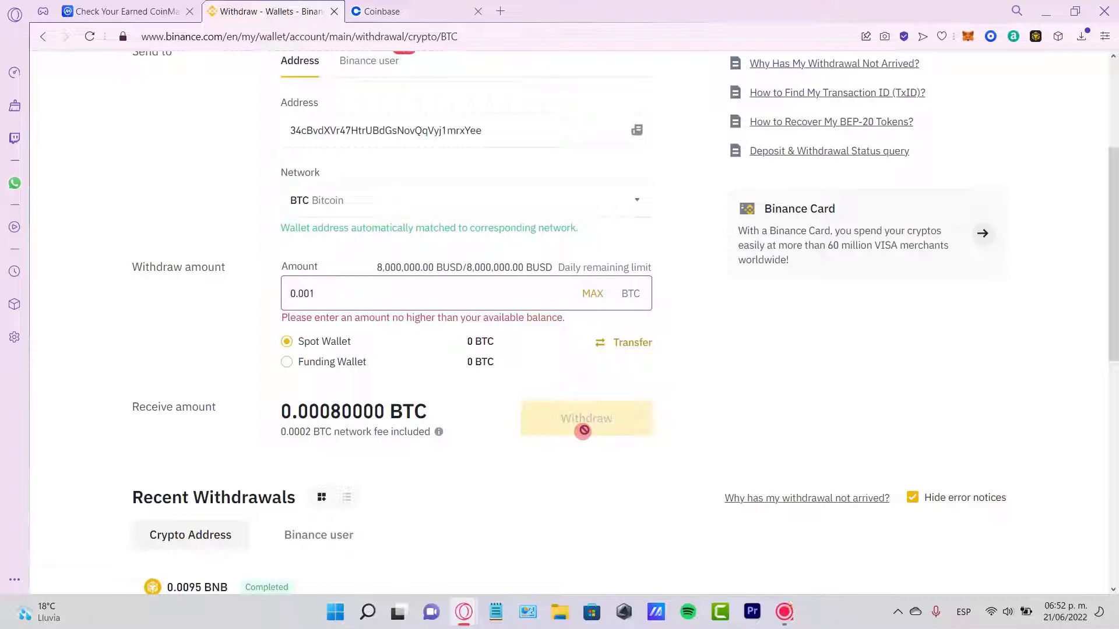
pyautogui.scroll(-3, 584, 431)
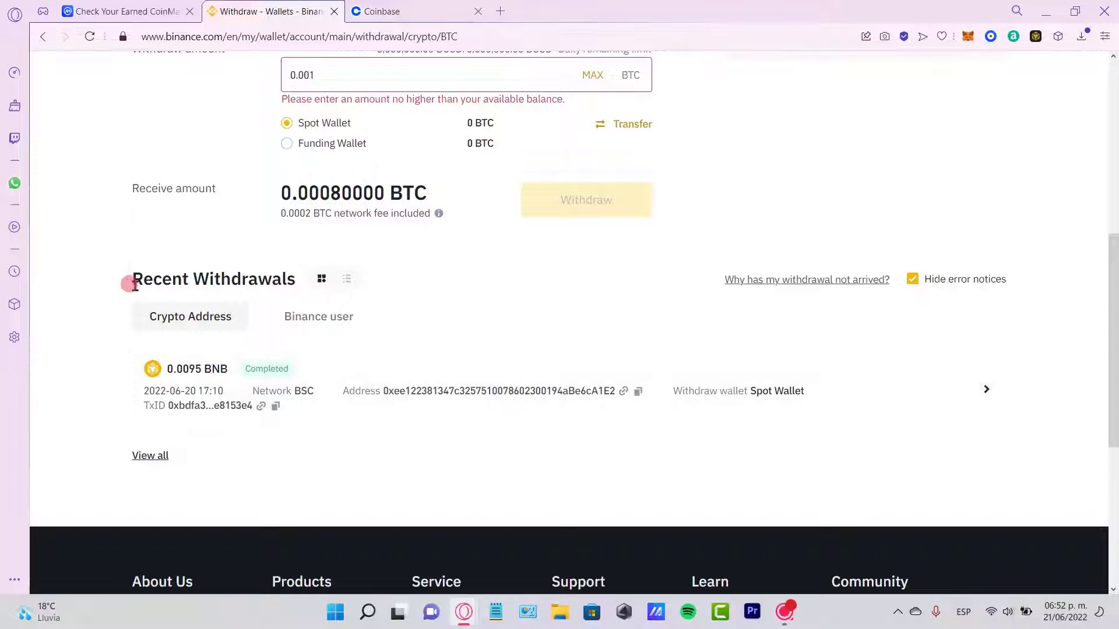
pyautogui.moveTo(130, 282); pyautogui.dragTo(302, 292)
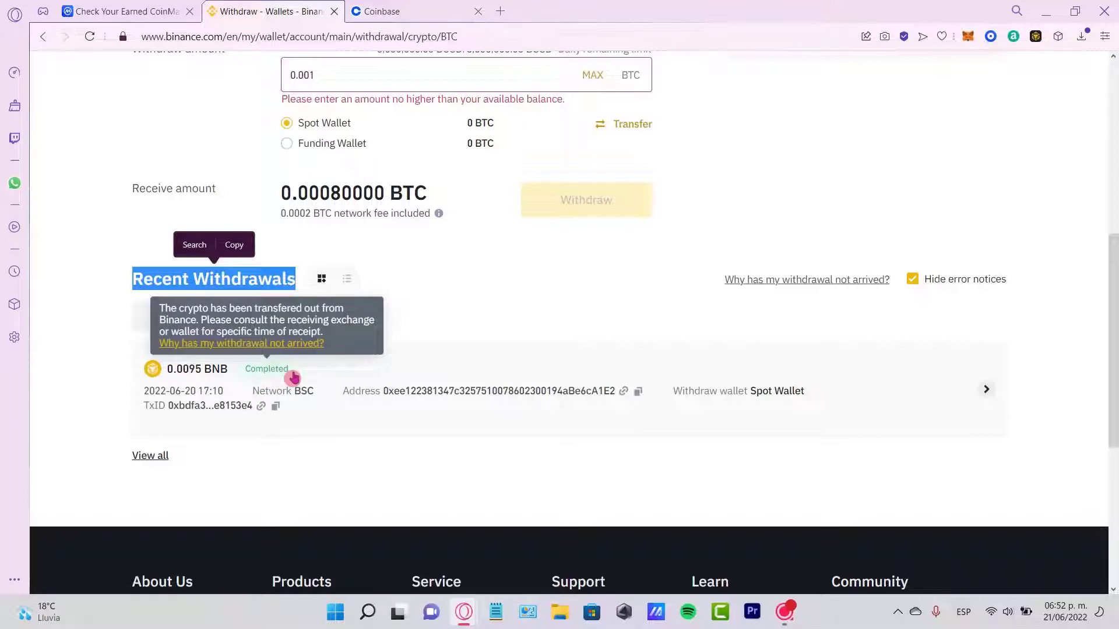
# Step: Close Coinbase's Bitcoin receive details and open the Assets page listing Ethereum 2 and Cosmos
pyautogui.click(389, 13)
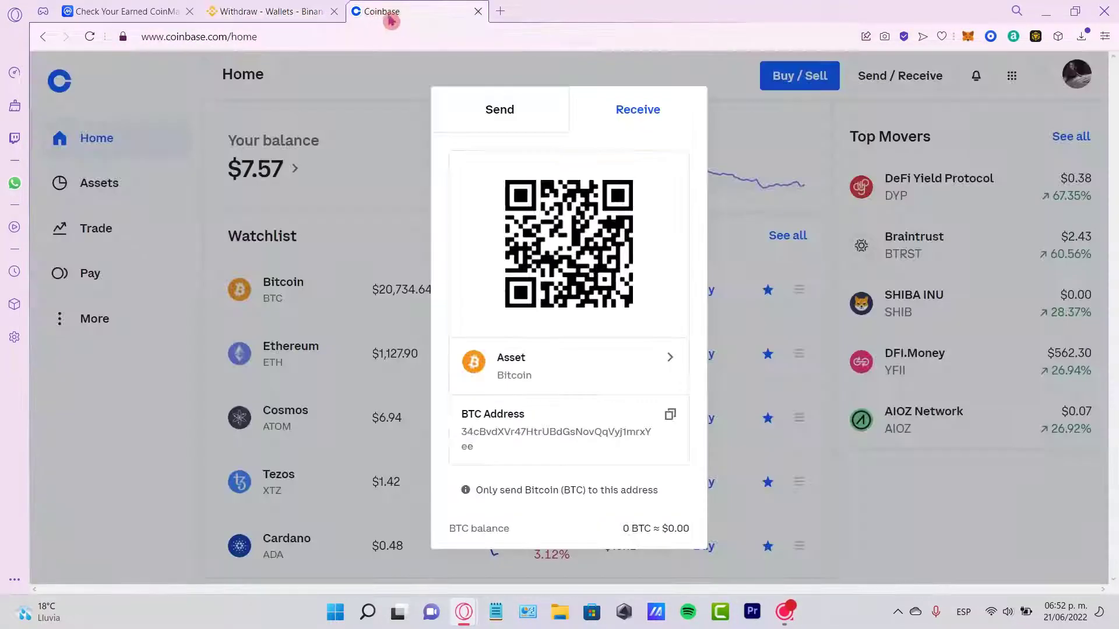
pyautogui.click(171, 153)
pyautogui.click(120, 187)
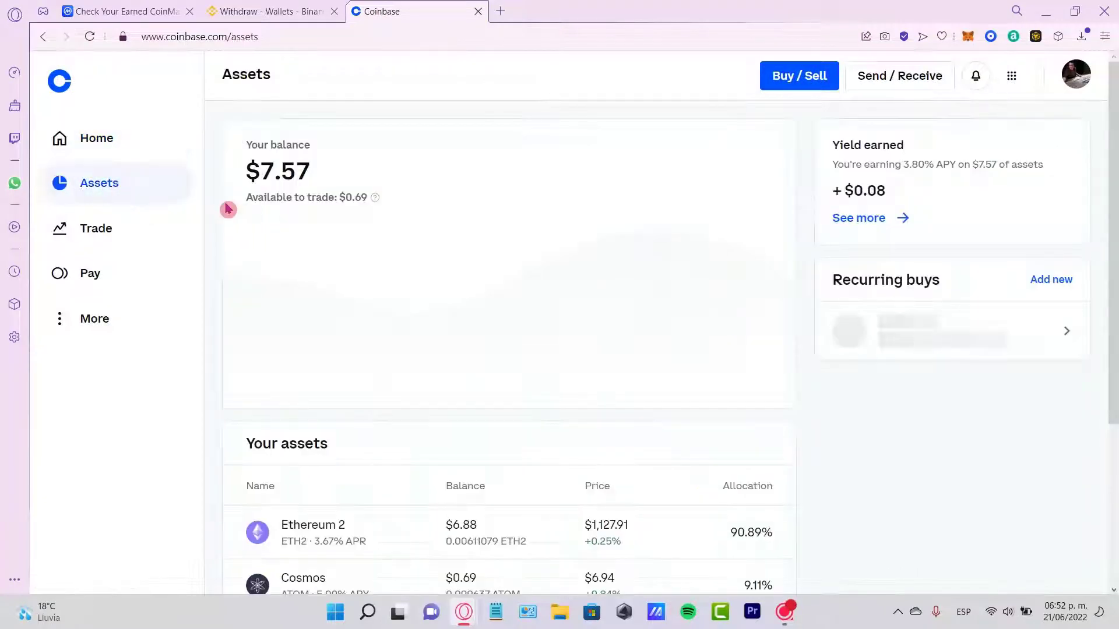
pyautogui.scroll(-3, 422, 277)
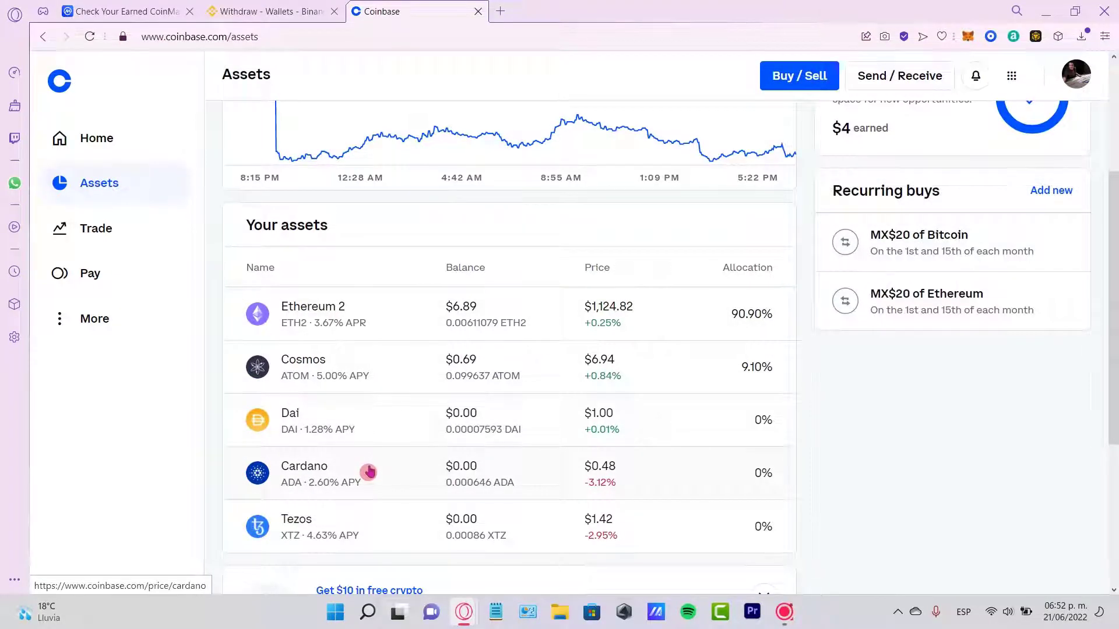
# Step: Change the Binance withdrawal coin from BTC to ATOM Cosmos
pyautogui.click(255, 11)
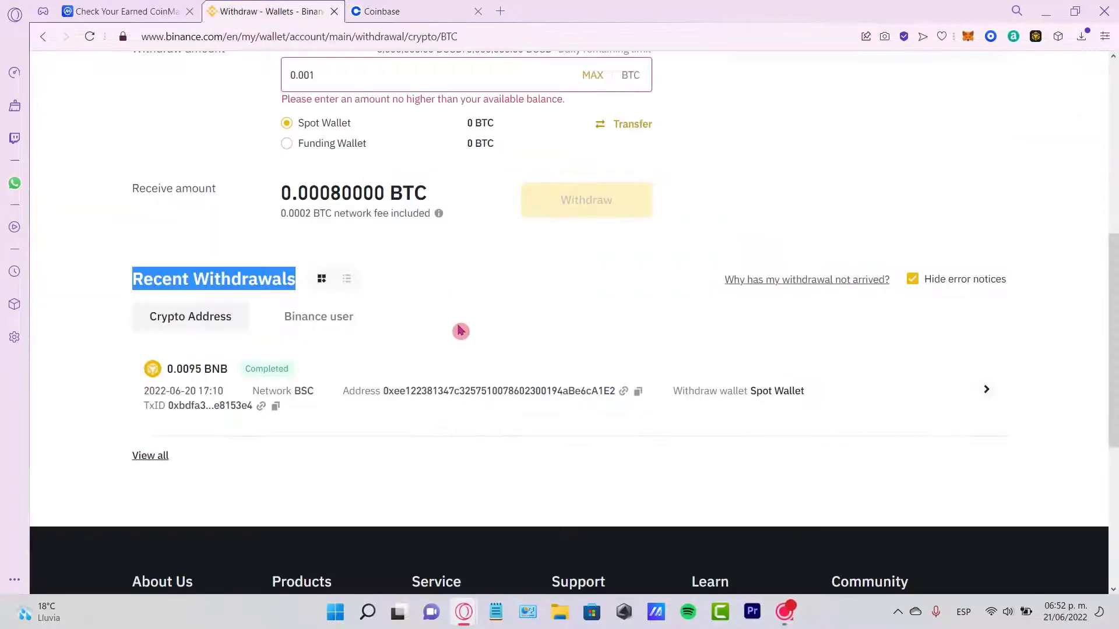
pyautogui.scroll(-3, 478, 301)
pyautogui.scroll(8, 479, 310)
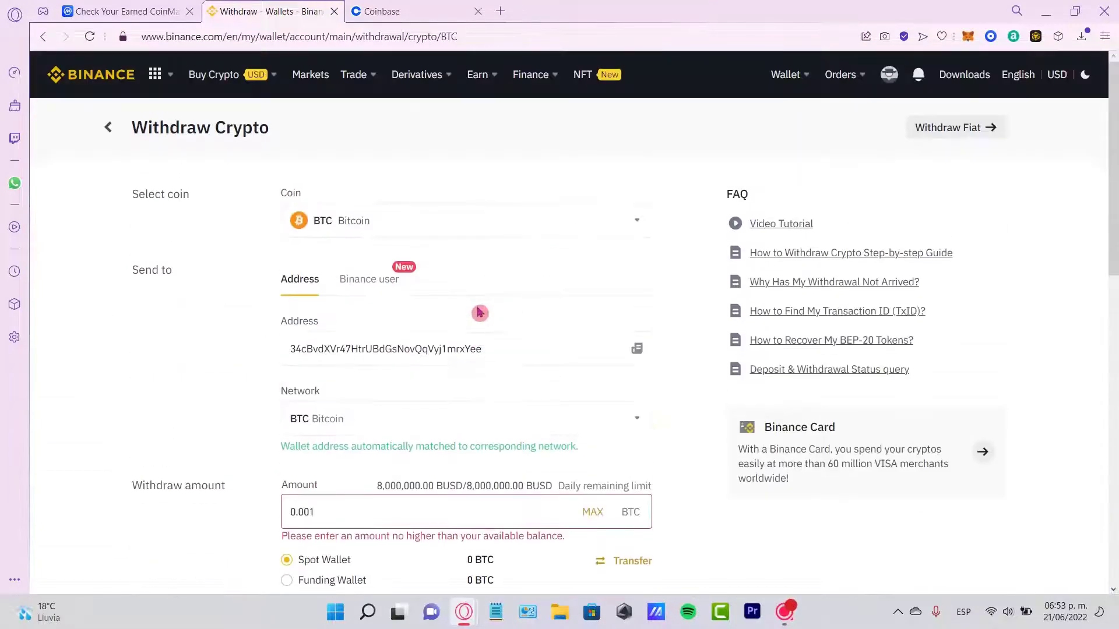
pyautogui.click(440, 232)
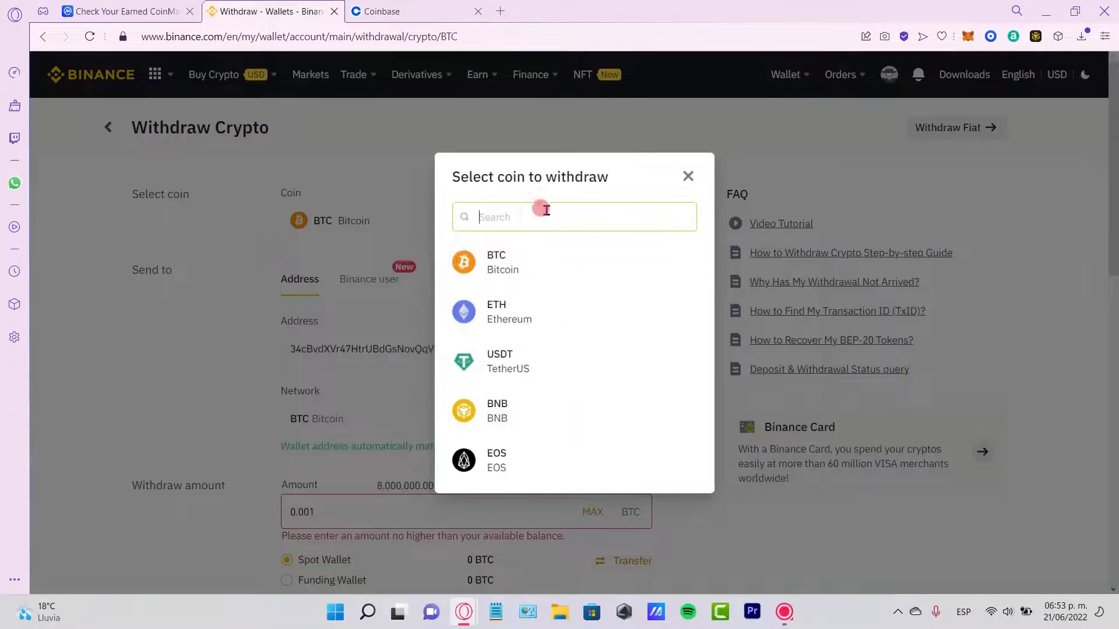
pyautogui.write('atom')
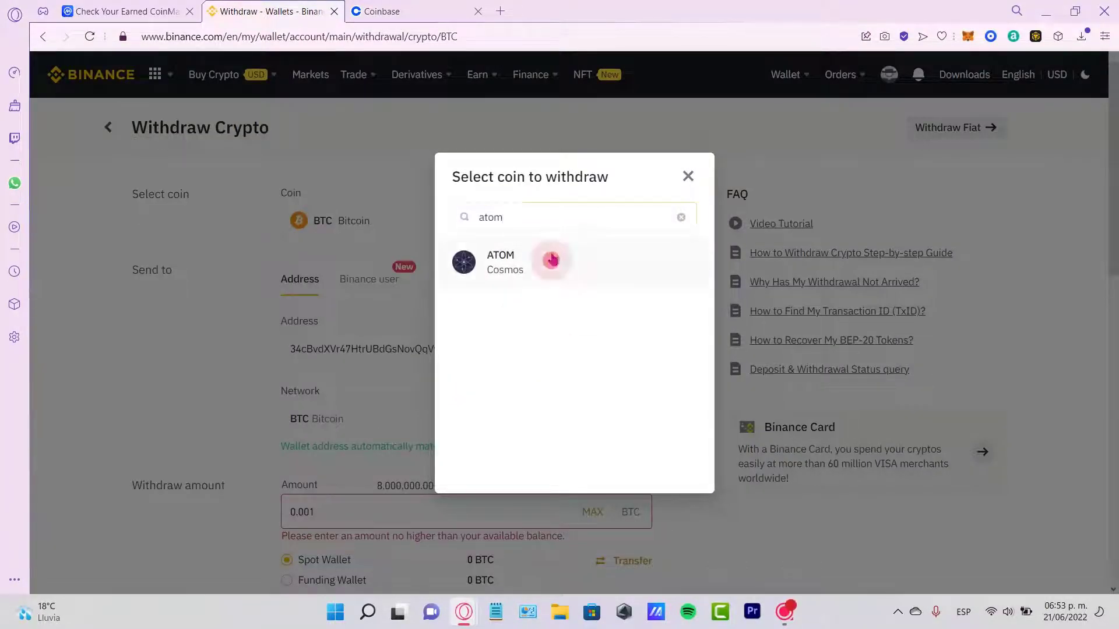
pyautogui.click(550, 257)
pyautogui.scroll(-3, 692, 323)
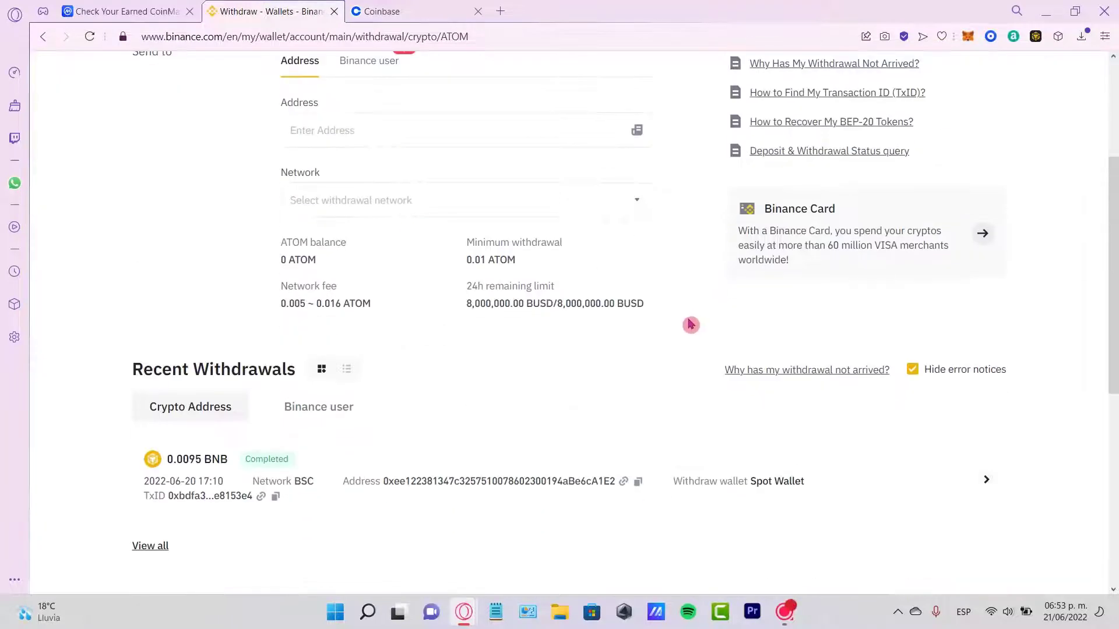
pyautogui.scroll(3, 690, 322)
# Step: Copy Coinbase's Cosmos (ATOM) receive address and return to Binance
pyautogui.click(425, 12)
pyautogui.scroll(2, 627, 298)
pyautogui.scroll(1, 627, 297)
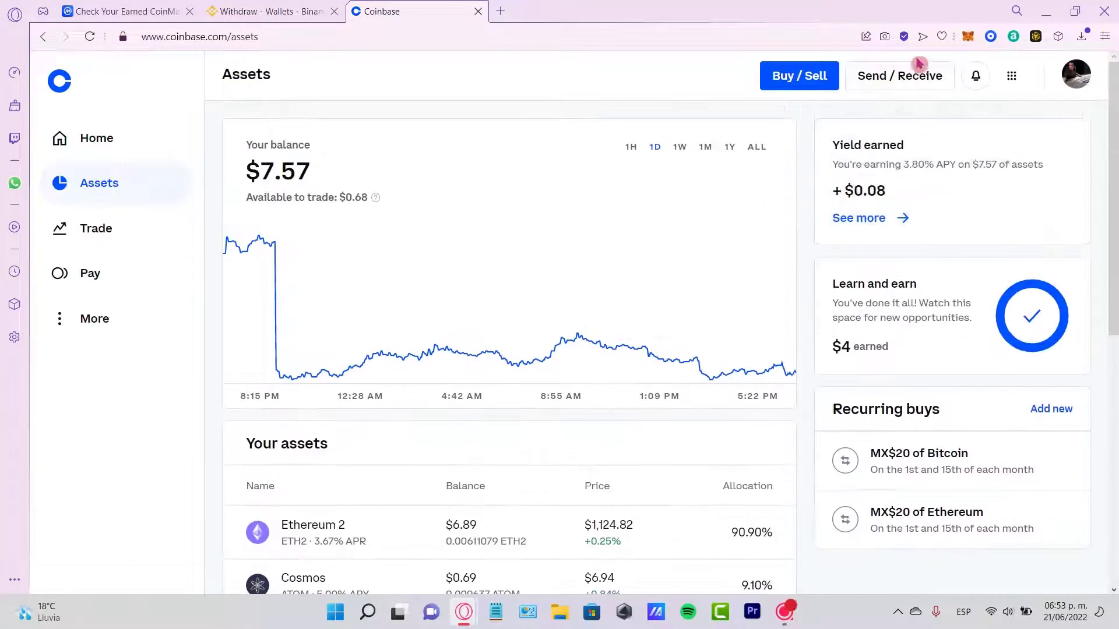
pyautogui.click(910, 77)
pyautogui.click(631, 102)
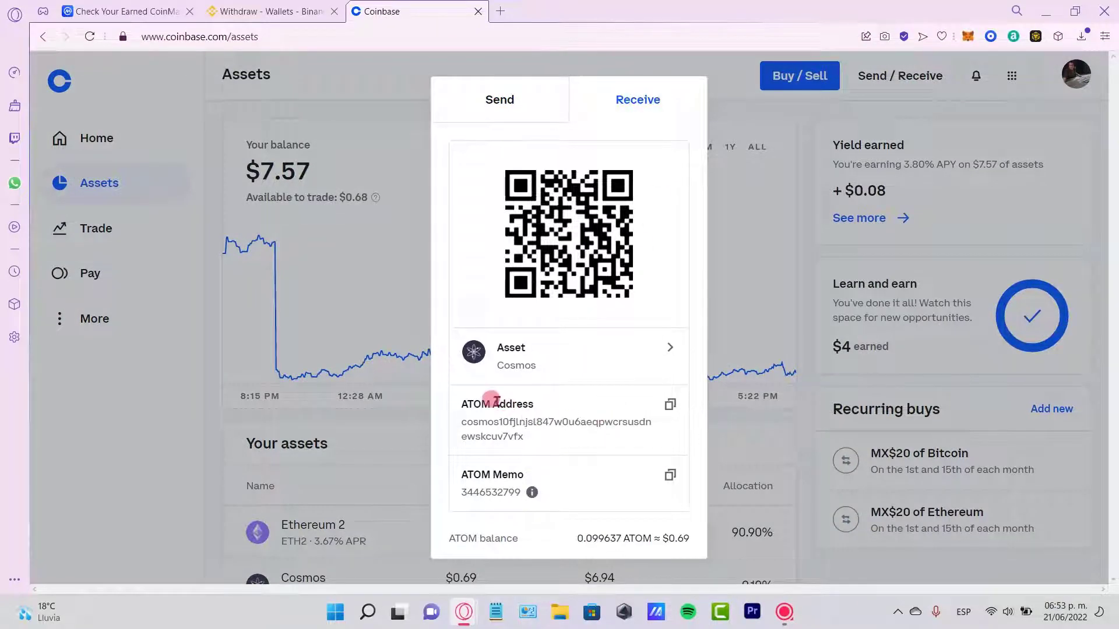
pyautogui.moveTo(496, 402); pyautogui.dragTo(551, 411)
pyautogui.click(669, 404)
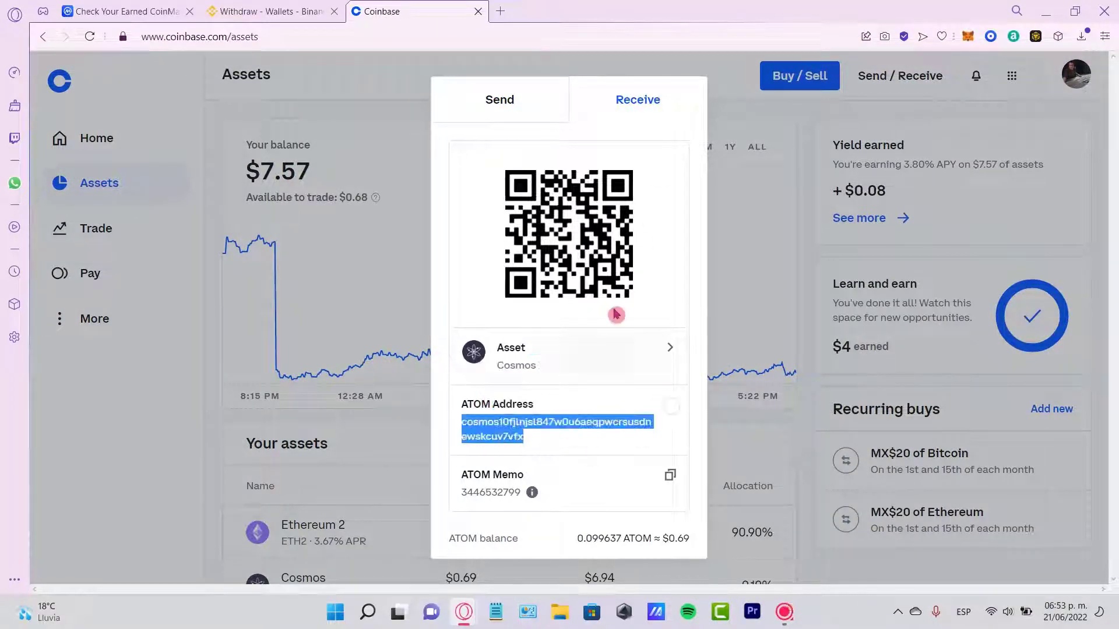
pyautogui.click(262, 12)
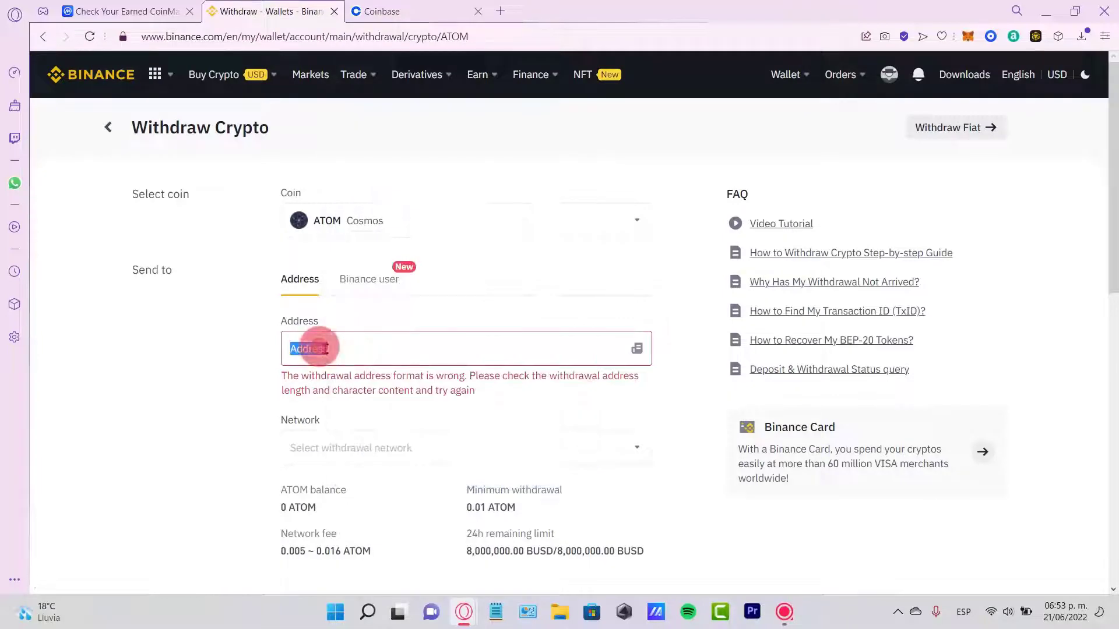
# Step: Paste the Cosmos address into Address and confirm the MEMO warning
pyautogui.hotkey('ctrl', 'v')
pyautogui.click(612, 406)
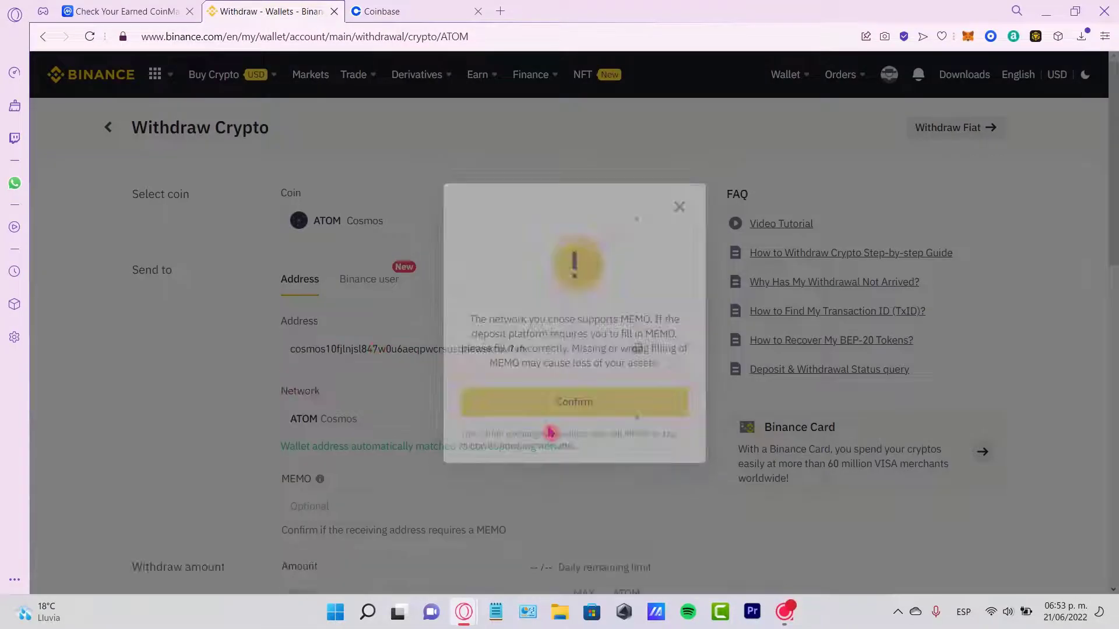
pyautogui.scroll(-3, 557, 415)
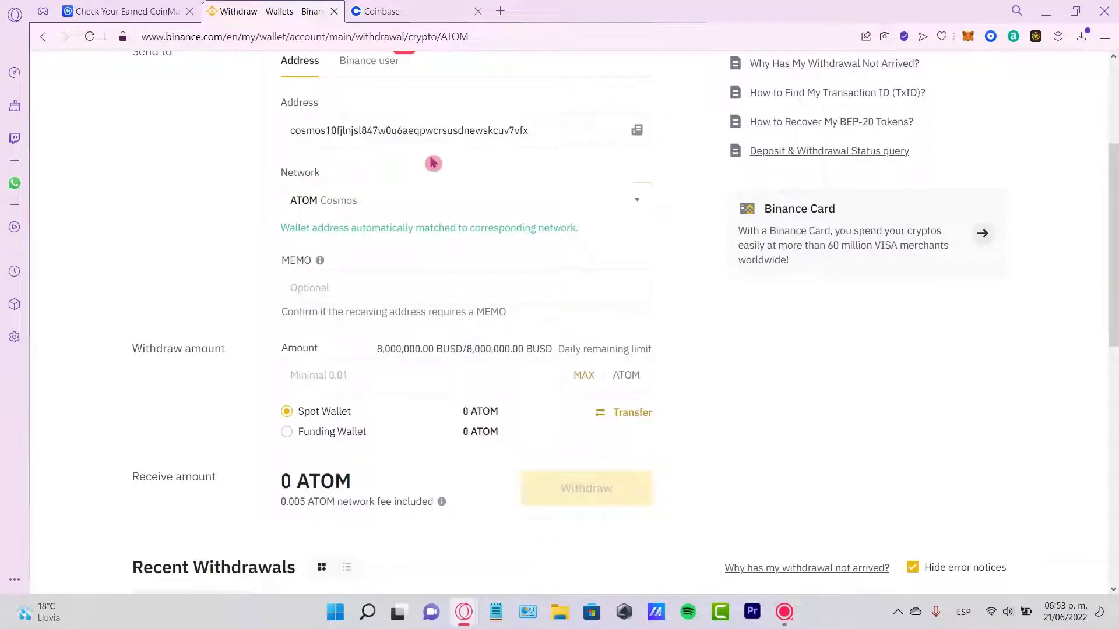
pyautogui.click(393, 11)
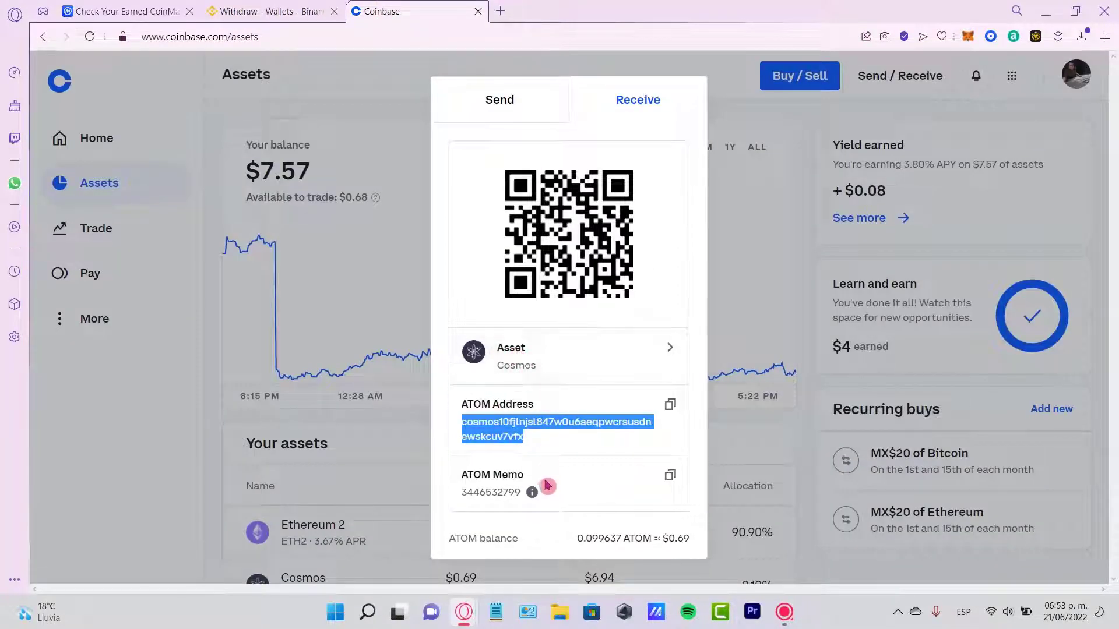
pyautogui.click(281, 11)
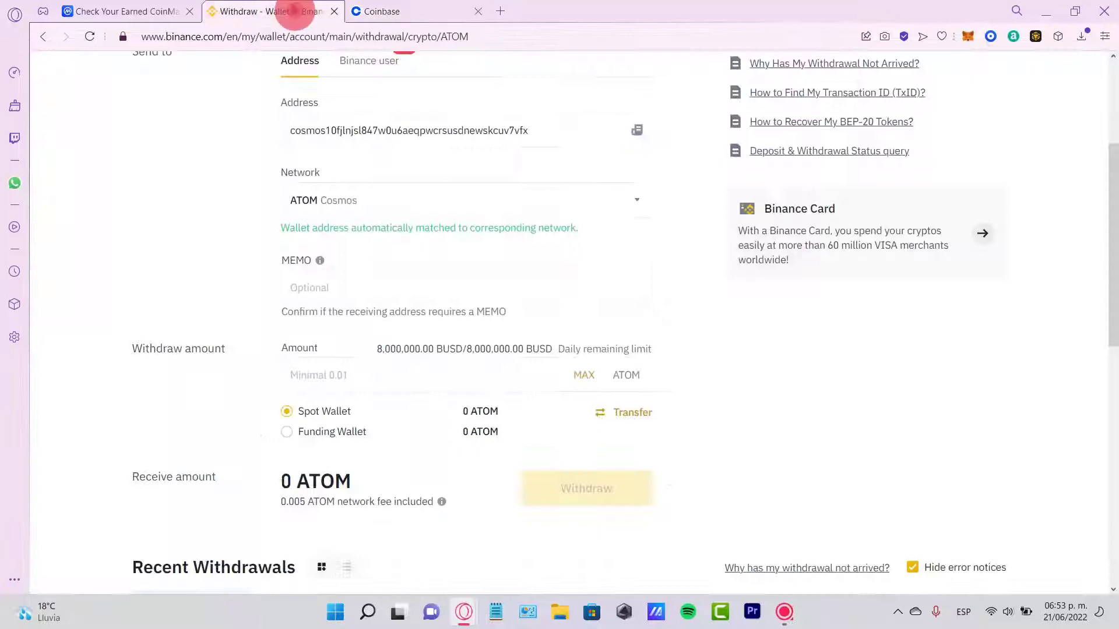
# Step: Paste the copied text into the MEMO field and select it
pyautogui.click(388, 287)
pyautogui.hotkey('ctrl', 'v')
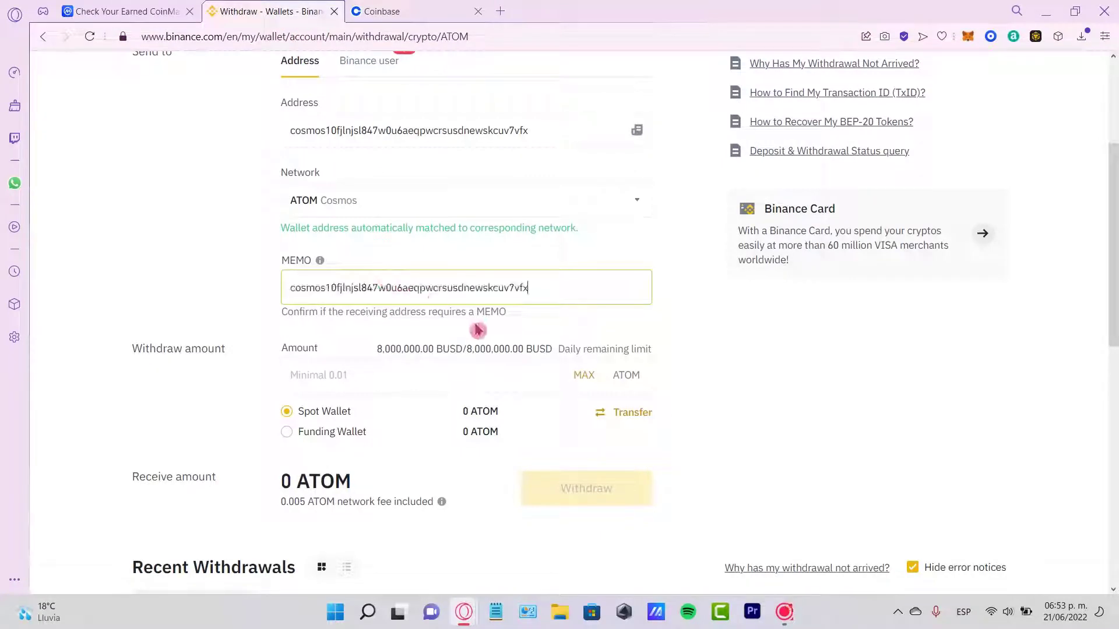
pyautogui.hotkey('ctrl', 'a')
pyautogui.click(581, 328)
pyautogui.click(472, 7)
pyautogui.click(607, 495)
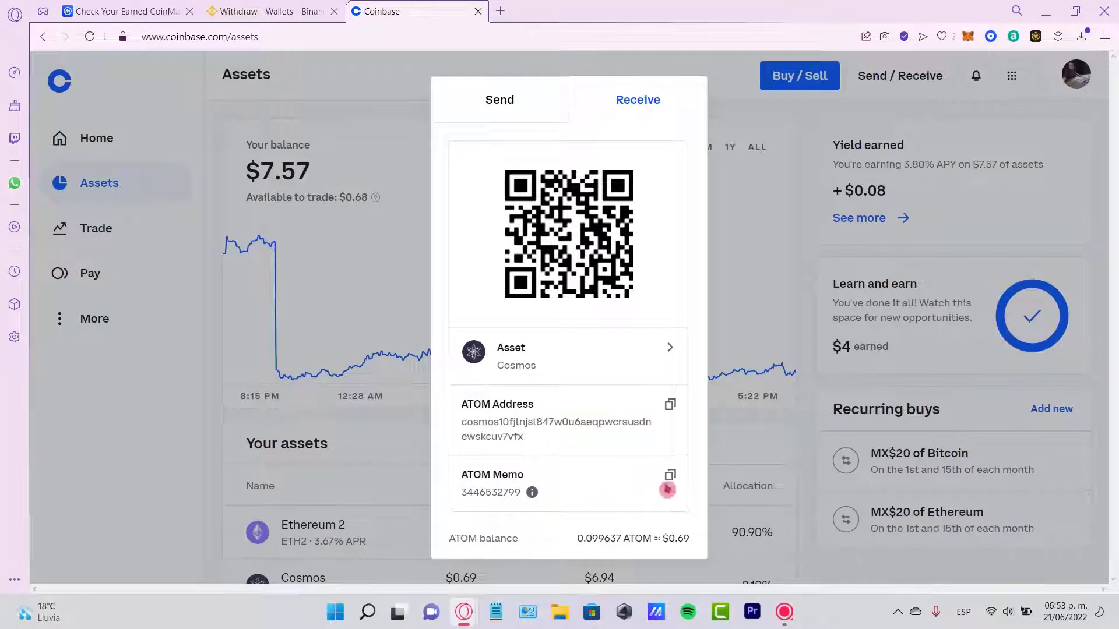
pyautogui.doubleClick(505, 492)
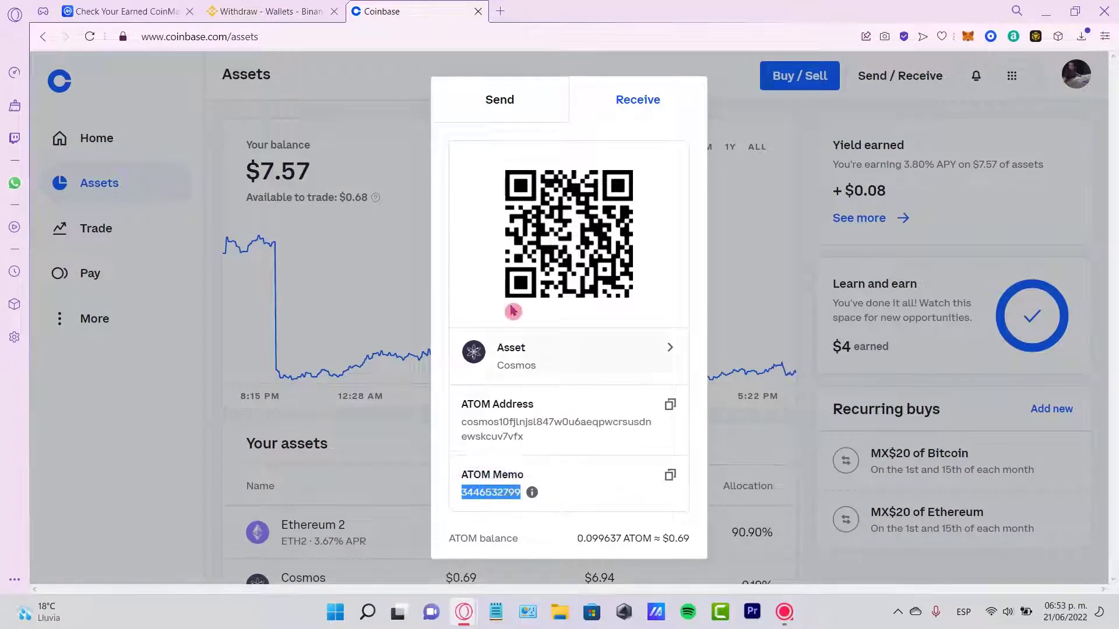
pyautogui.click(316, 7)
pyautogui.click(452, 282)
pyautogui.hotkey('ctrl', 'a')
pyautogui.hotkey('ctrl', 'v')
pyautogui.click(396, 371)
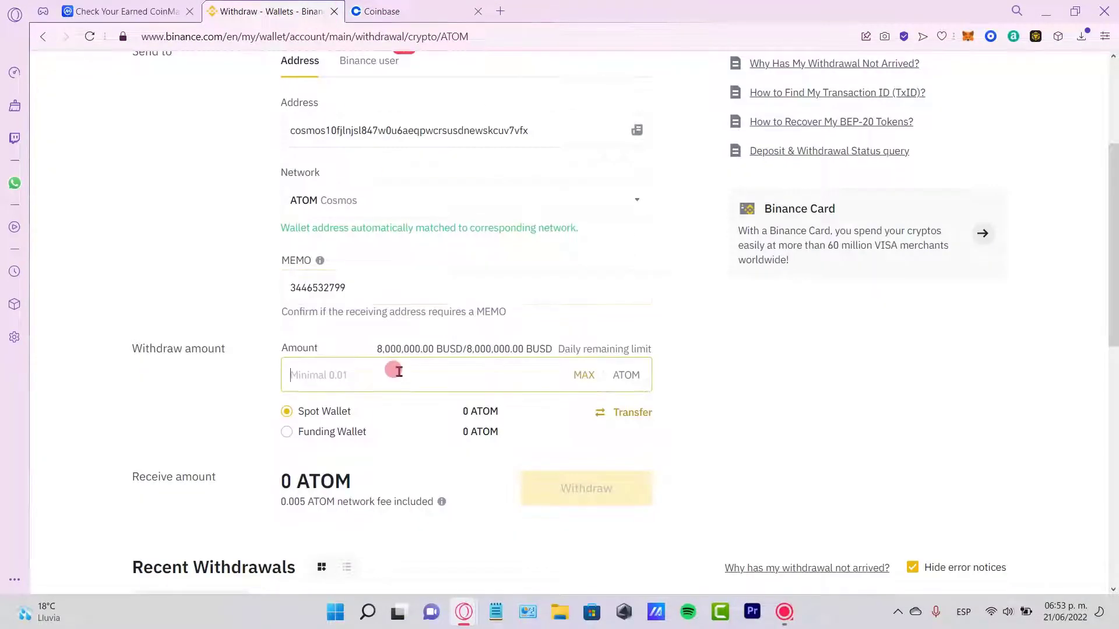
pyautogui.write('0.01')
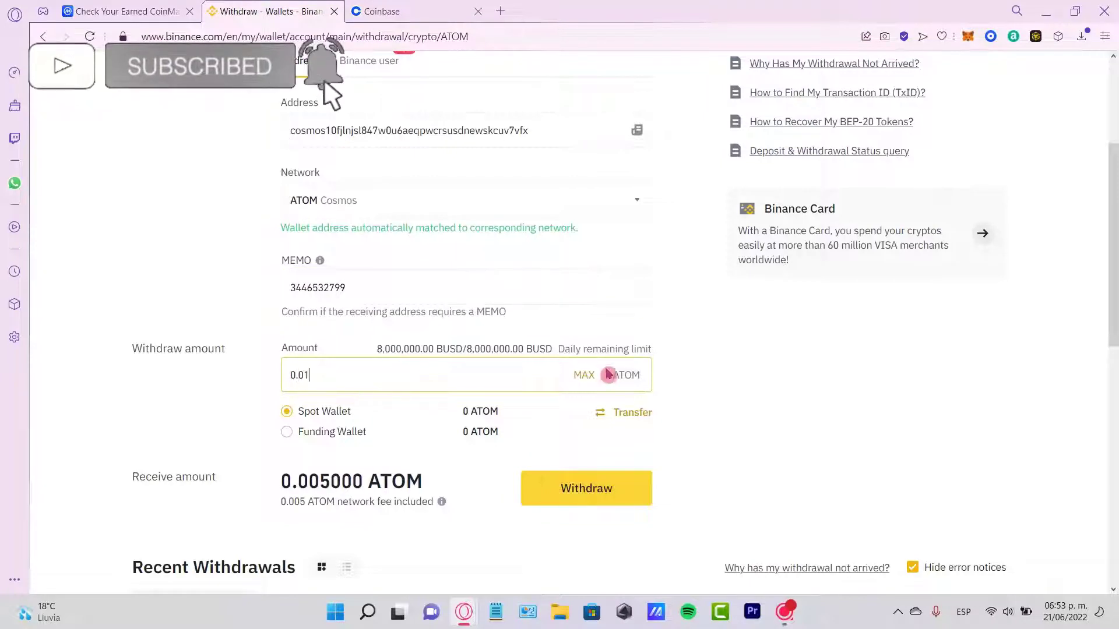